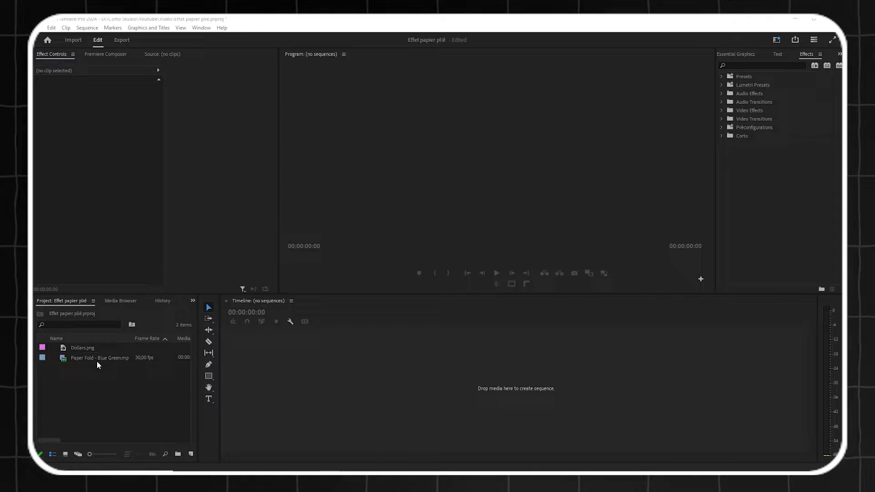
# - Create a sequence from the Paper Fold - Blue Green.mp4 clip by placing it in the empty timeline
pyautogui.moveTo(92, 362); pyautogui.dragTo(96, 360)
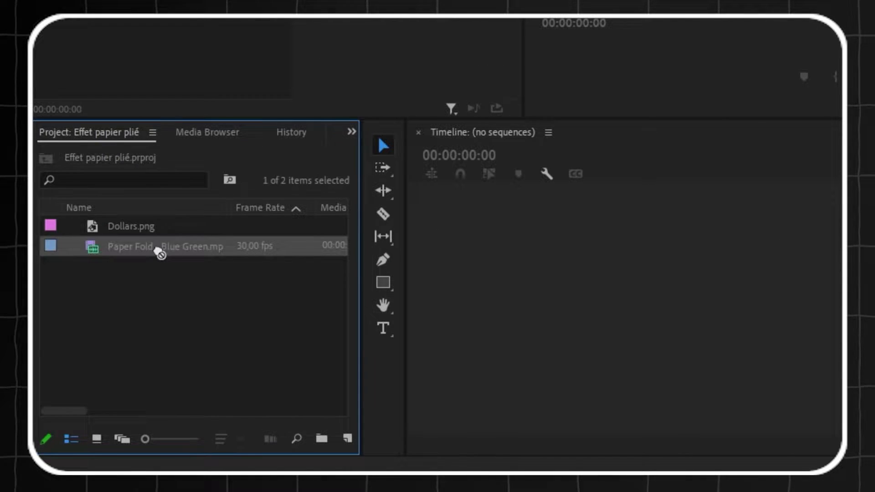
pyautogui.moveTo(159, 253); pyautogui.dragTo(484, 266)
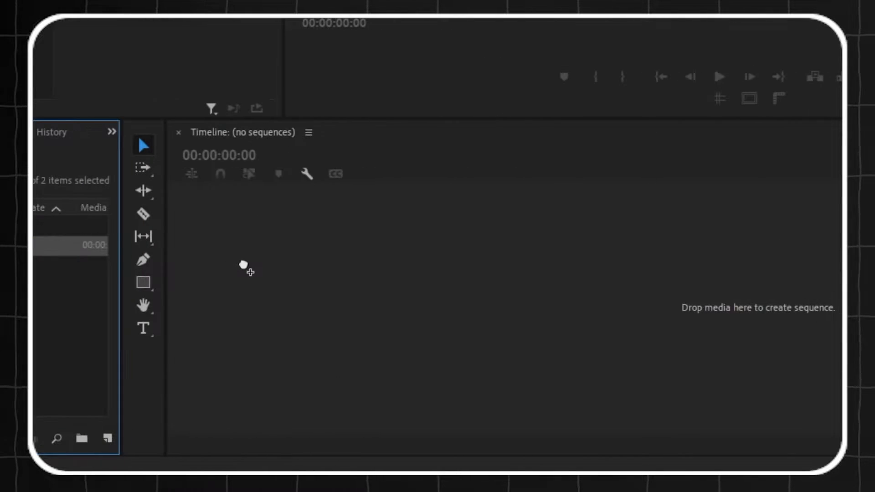
pyautogui.moveTo(300, 271); pyautogui.dragTo(302, 276)
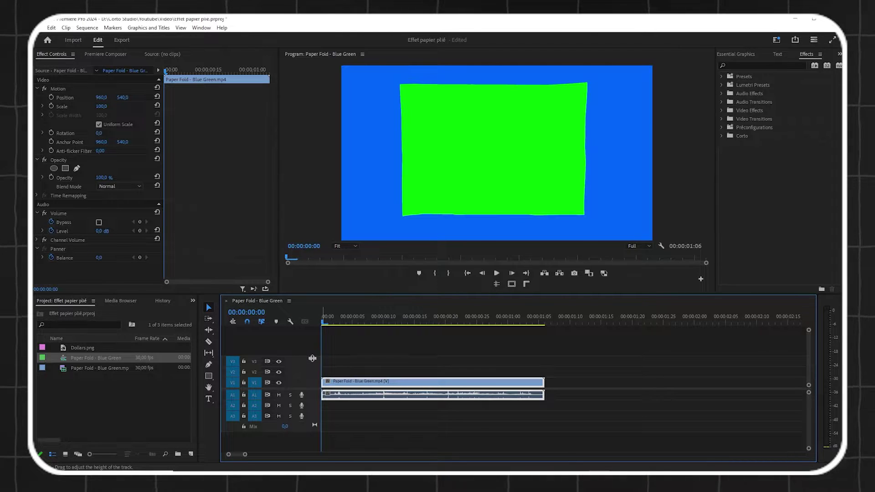
# - Add a fourth video track and move the paper fold clip from V1 up to V4
pyautogui.rightClick(309, 363)
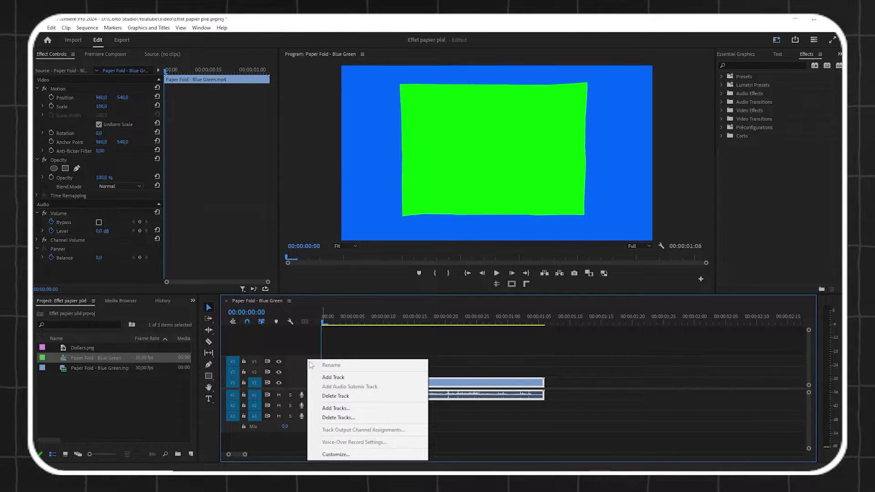
pyautogui.click(334, 377)
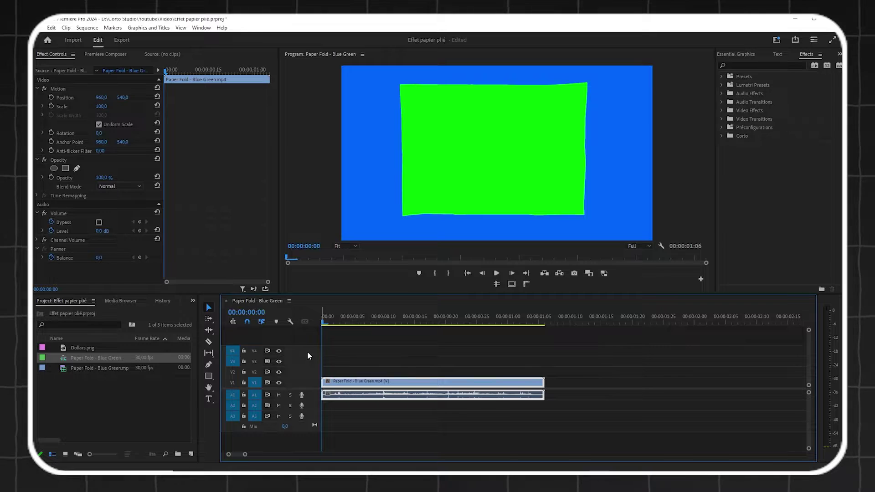
pyautogui.moveTo(360, 382); pyautogui.dragTo(360, 351)
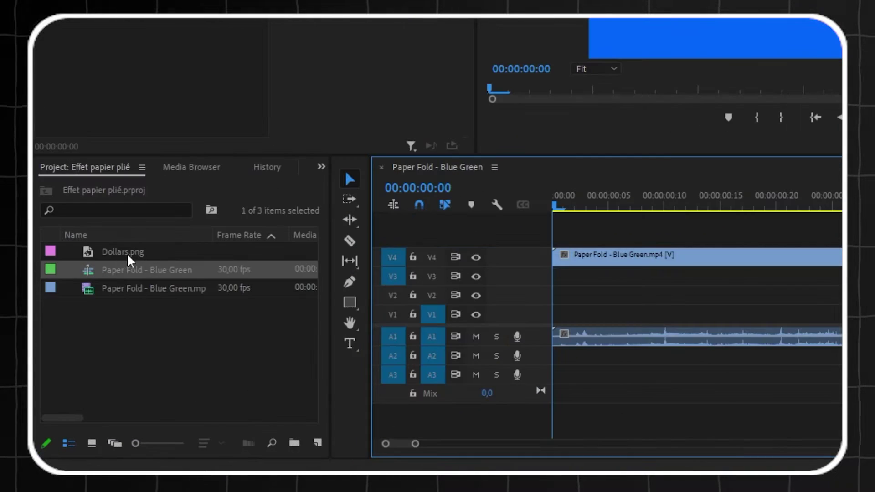
# - Place Dollars.png on V3 at the sequence start and trim its end to match the paper fold clip
pyautogui.moveTo(127, 253); pyautogui.dragTo(554, 278)
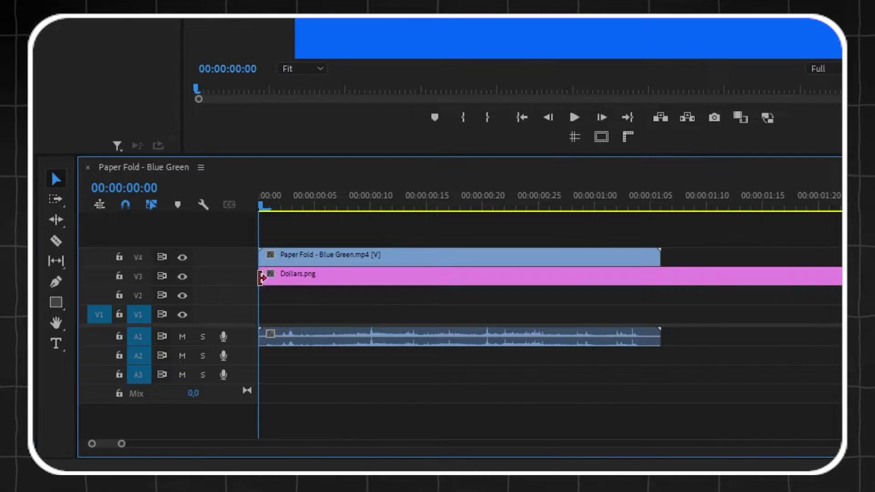
pyautogui.press('\\')
pyautogui.moveTo(676, 276); pyautogui.dragTo(360, 276)
# - Move the playhead to 00:00:00:07, where the paper is partly unfolded
pyautogui.click(279, 198)
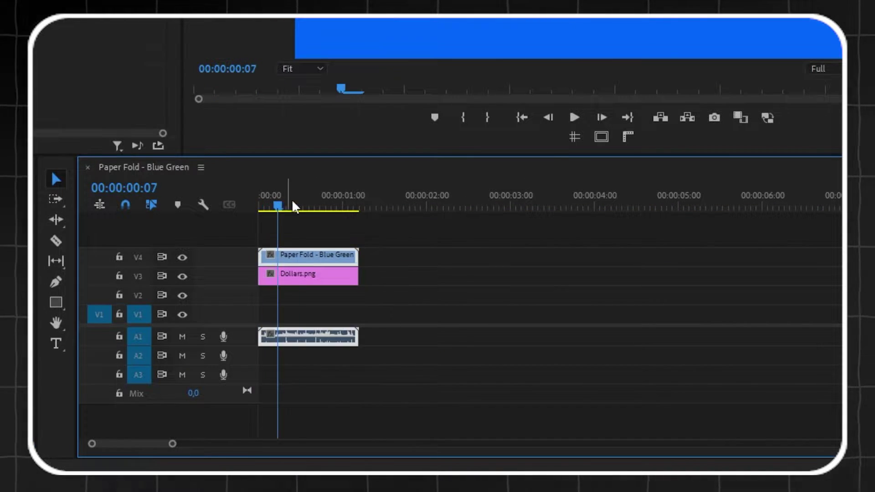
pyautogui.press('=')
pyautogui.press('=')
pyautogui.press('=')
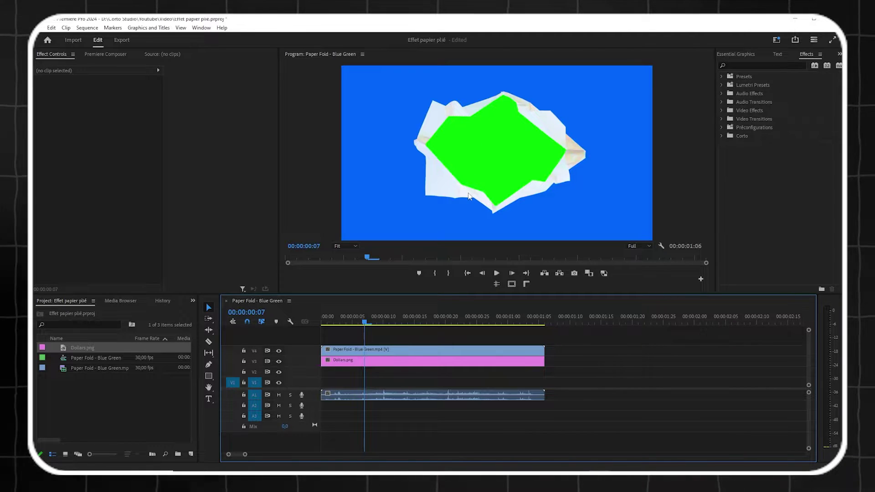
# - Nest the Dollars.png clip on V3, keeping the name Nested Sequence 01
pyautogui.click(374, 365)
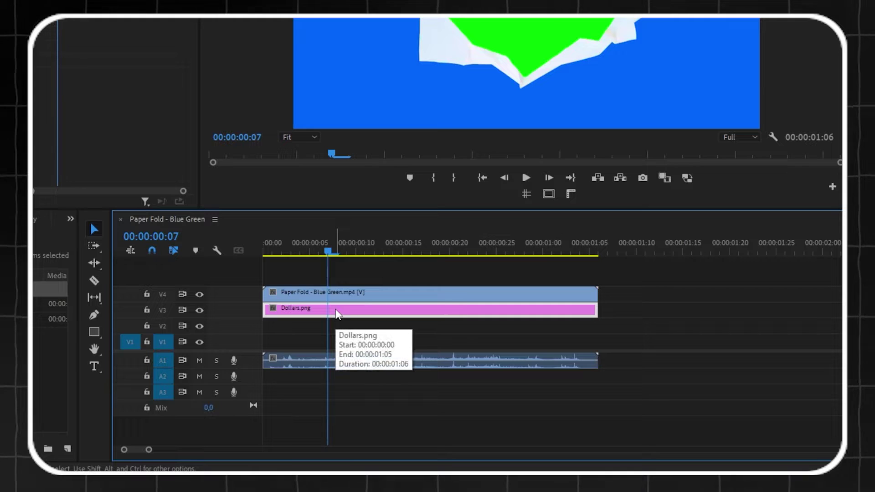
pyautogui.rightClick(370, 364)
pyautogui.click(382, 160)
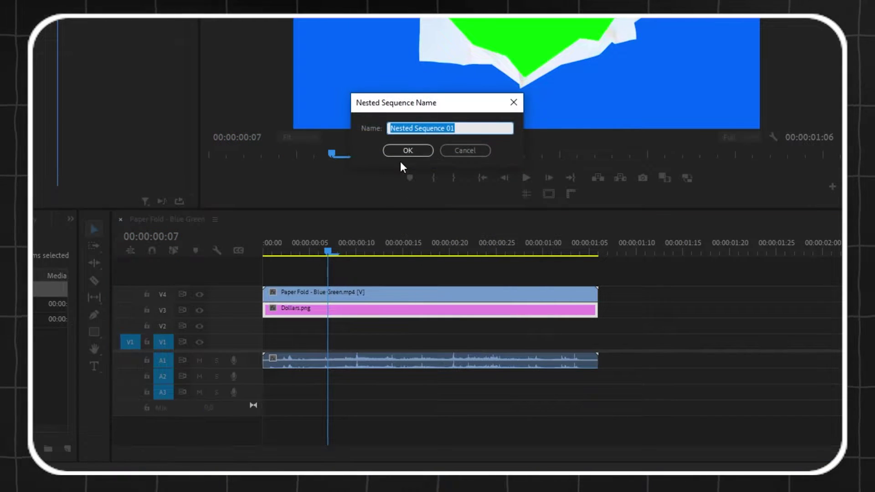
pyautogui.click(405, 153)
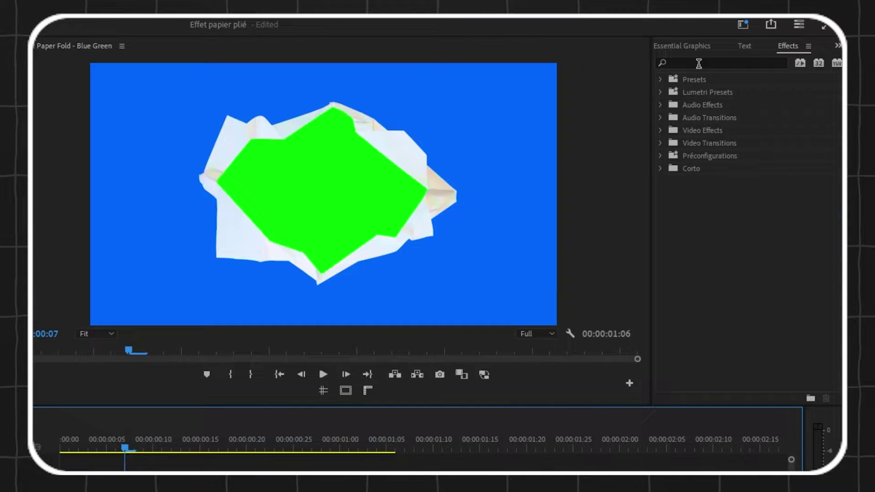
# - Apply the Ultra Key effect to the paper fold clip on V4 and sample the blue background as key color
pyautogui.click(699, 62)
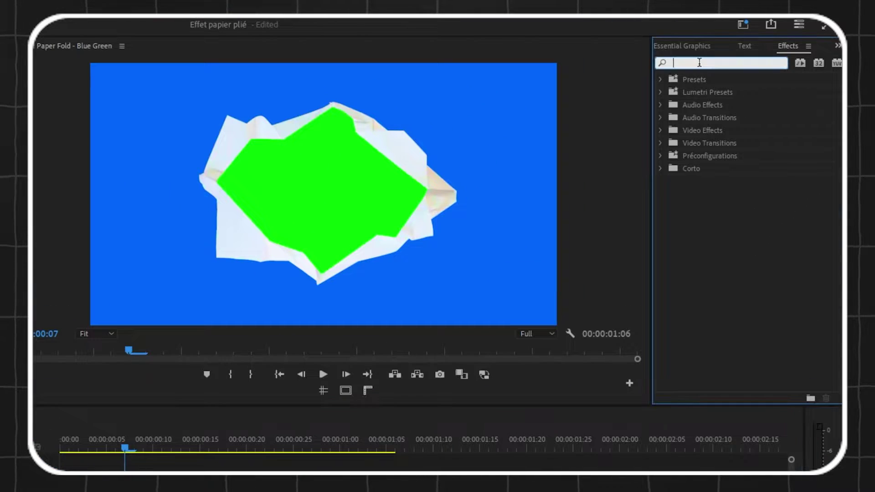
pyautogui.write('ultra')
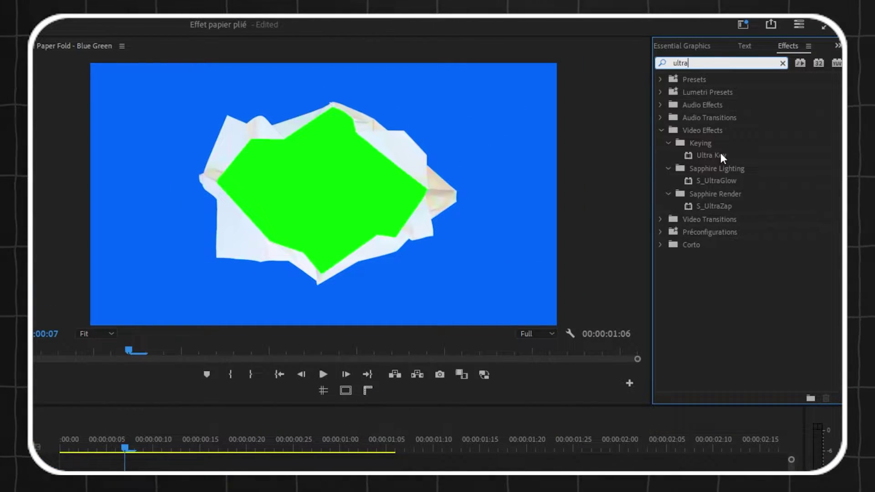
pyautogui.moveTo(721, 157); pyautogui.dragTo(464, 298)
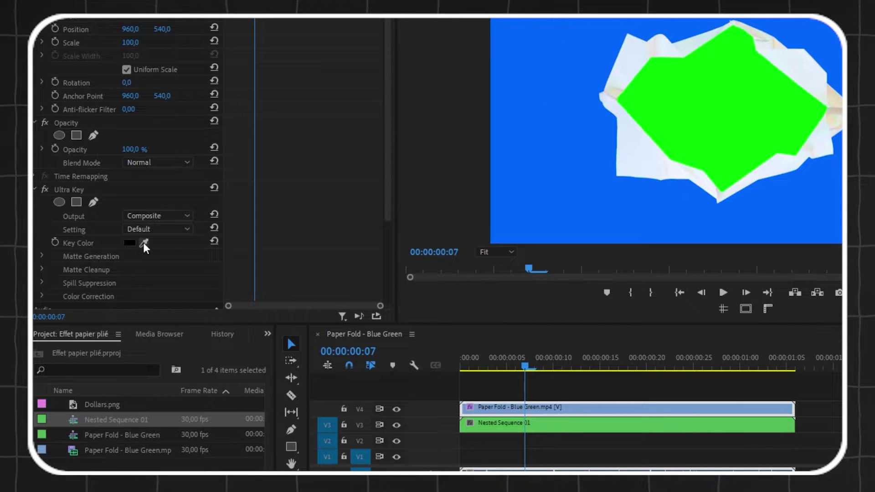
pyautogui.click(143, 243)
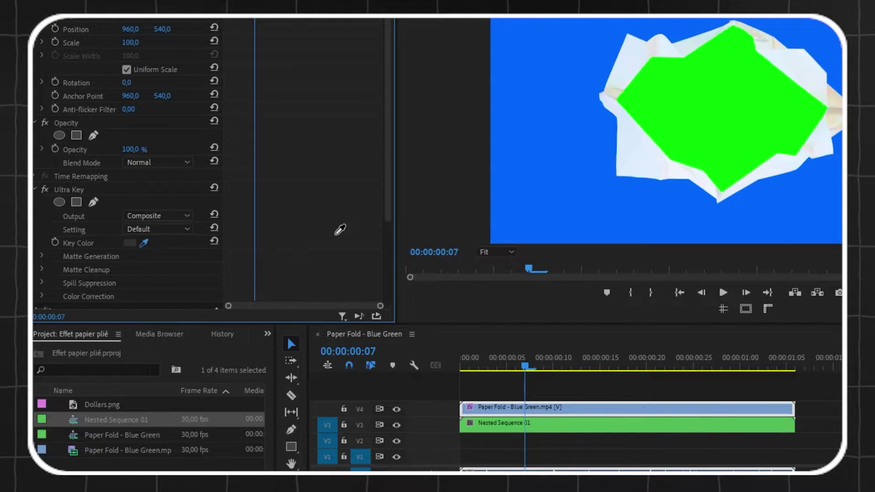
pyautogui.click(536, 153)
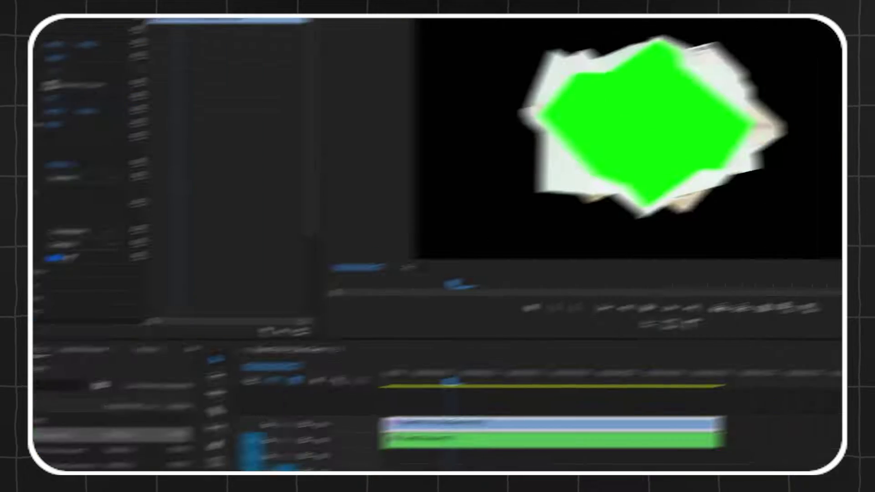
# - Apply the Track Matte Key effect to Nested Sequence 01 on V3 and set its matte to Video 4
pyautogui.click(710, 62)
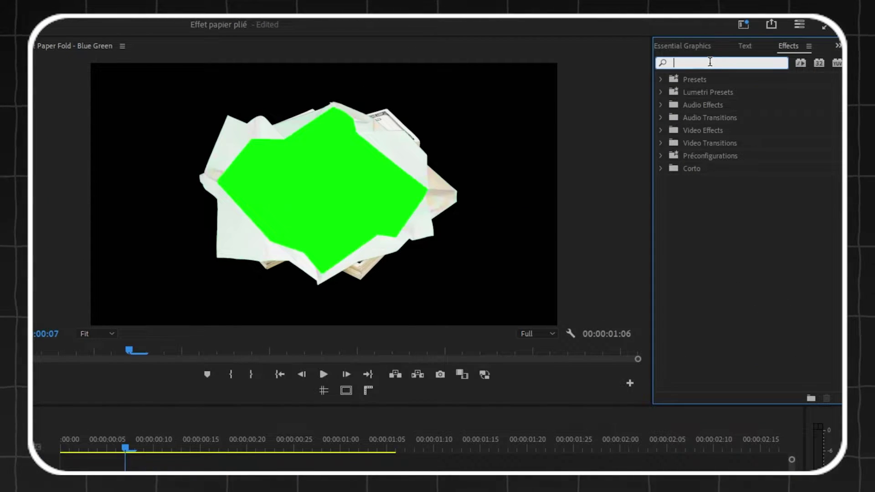
pyautogui.write('track')
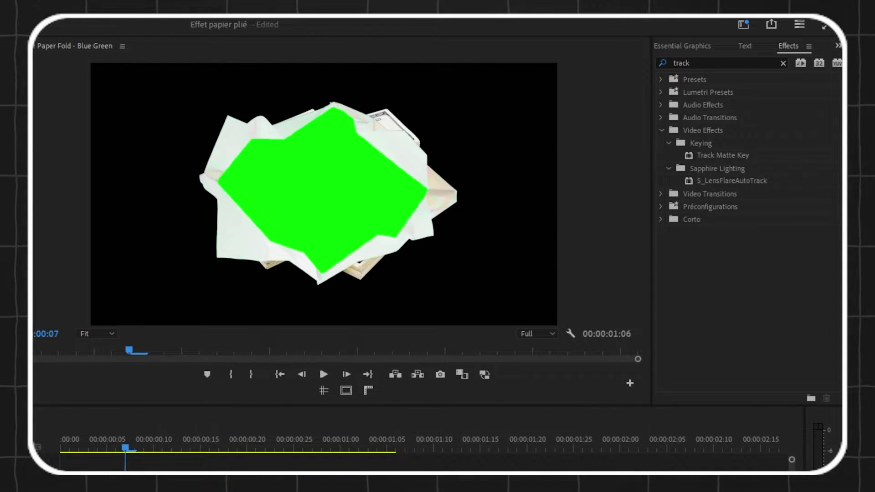
pyautogui.click(725, 155)
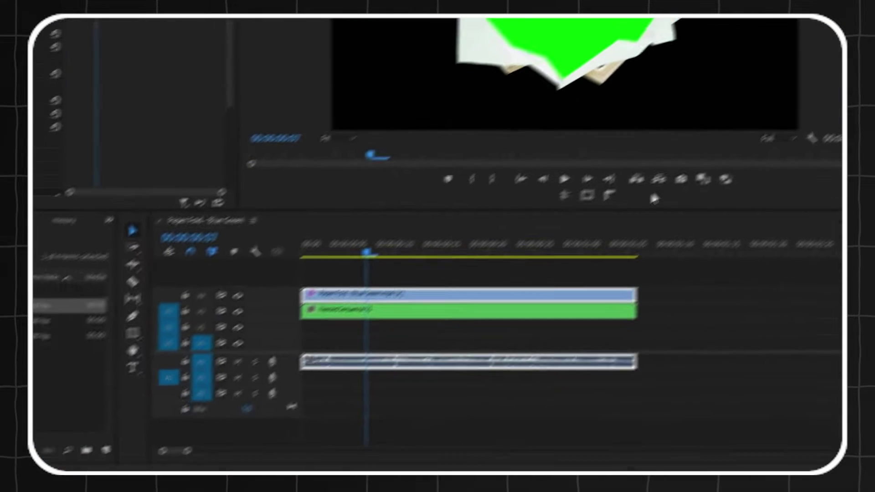
pyautogui.click(396, 311)
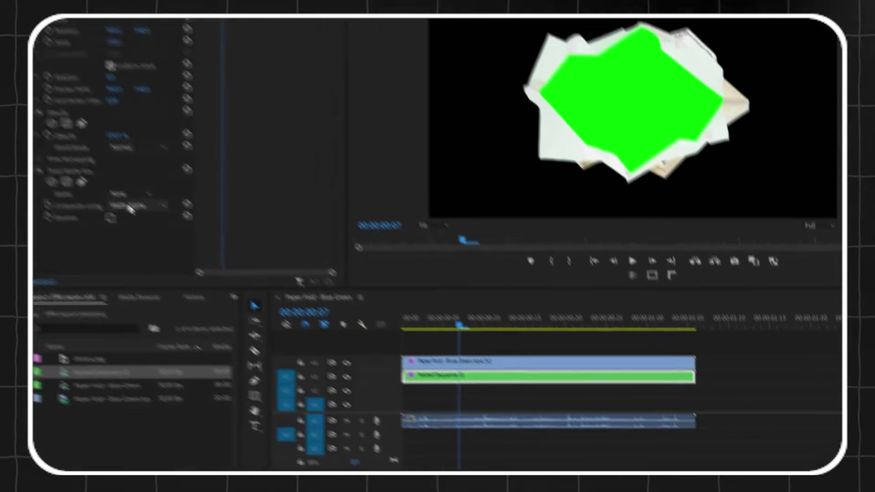
pyautogui.click(142, 212)
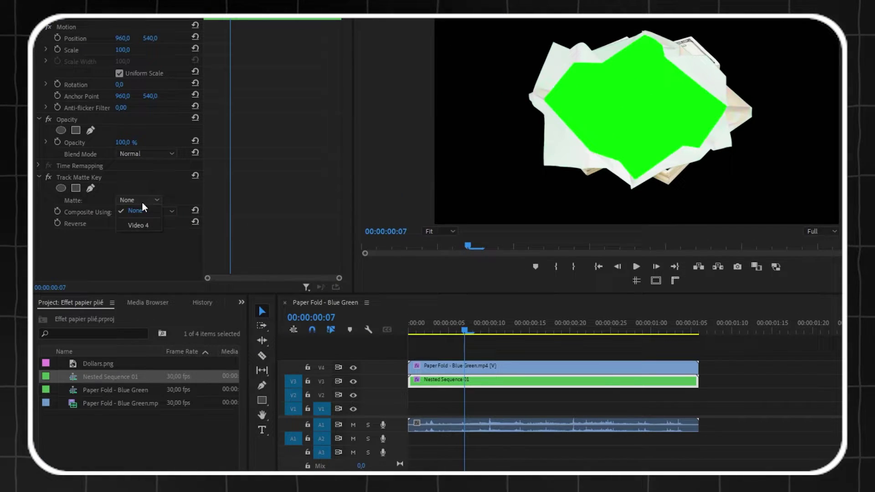
pyautogui.click(146, 227)
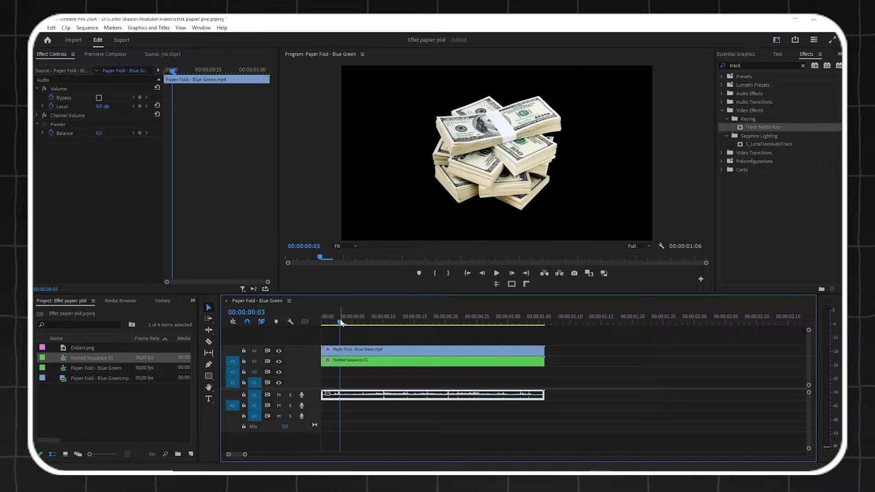
# - Duplicate the paper fold clip and Nested Sequence 01 onto V2 and V1 beneath the originals
pyautogui.moveTo(341, 322); pyautogui.dragTo(367, 321)
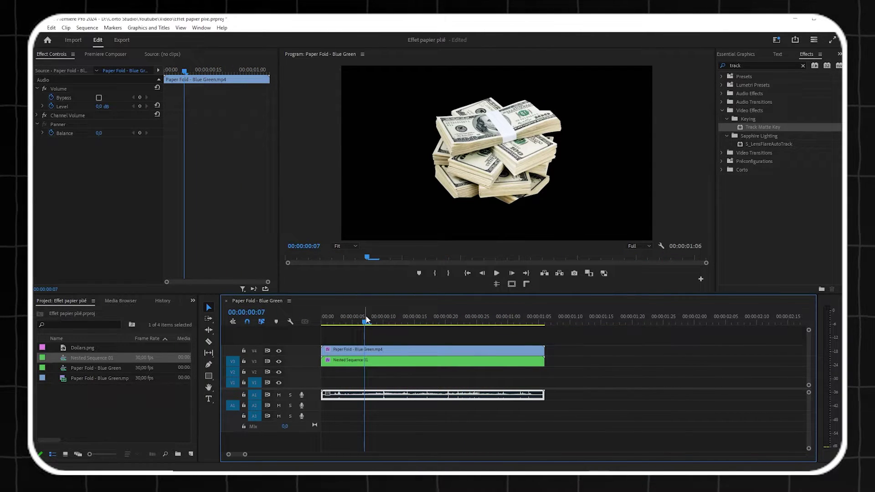
pyautogui.click(563, 376)
pyautogui.moveTo(575, 360); pyautogui.dragTo(497, 367)
pyautogui.click(573, 387)
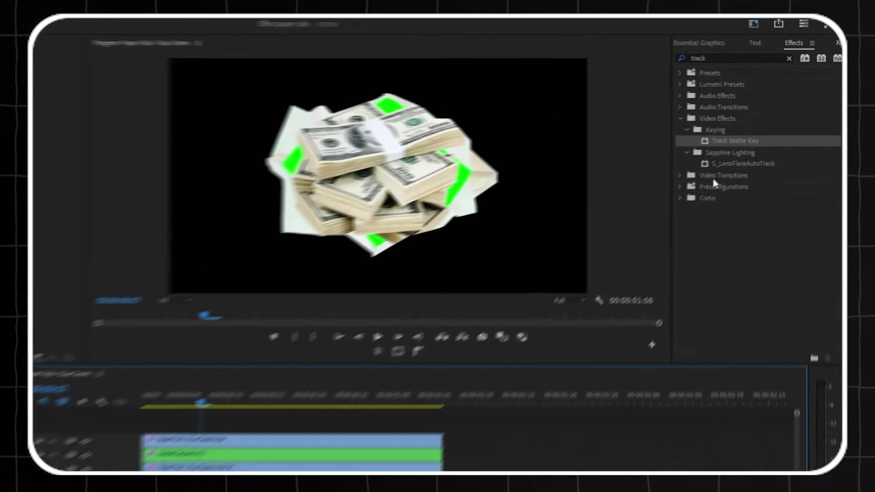
# - Add a second Ultra Key effect to the paper fold clip on V2 and sample the green area as its key color
pyautogui.click(789, 58)
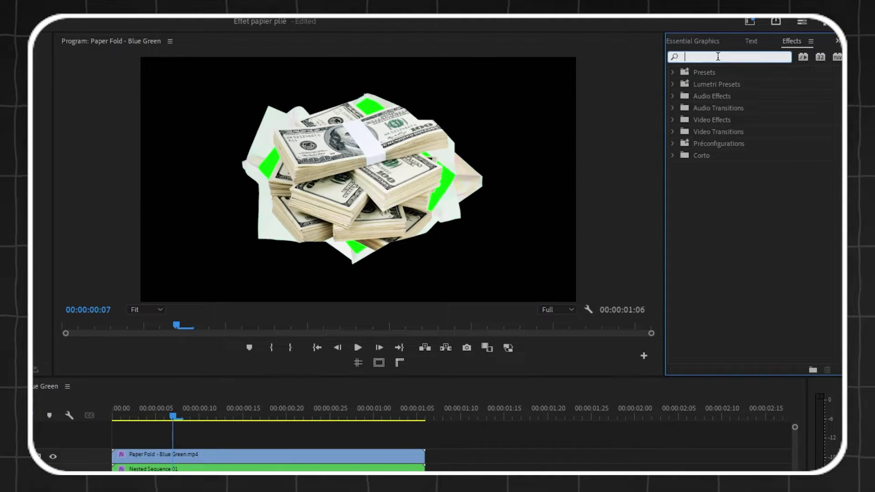
pyautogui.write('ultra')
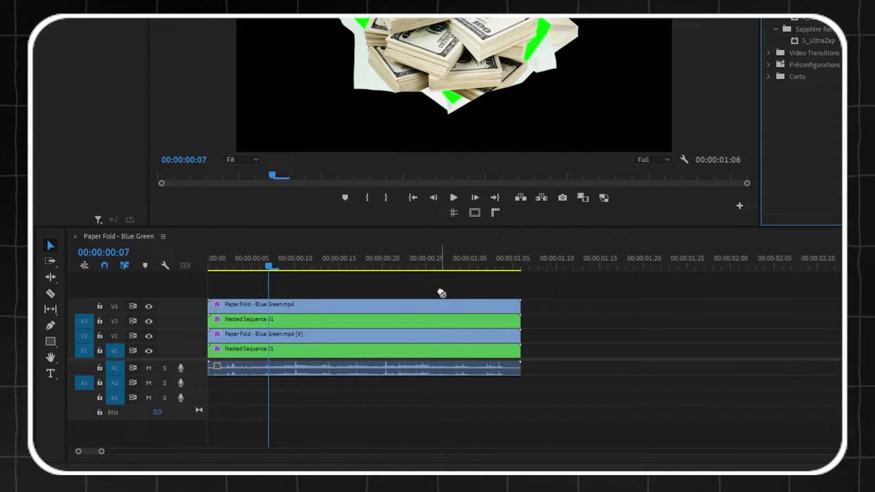
pyautogui.click(403, 337)
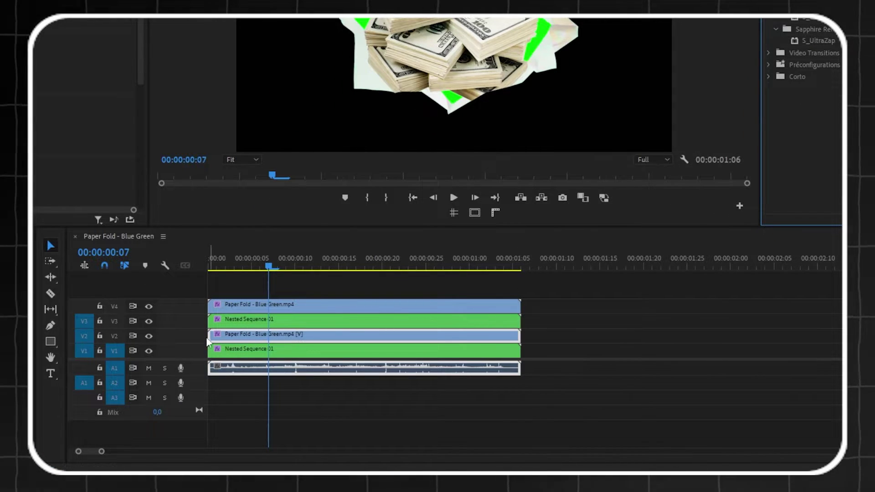
pyautogui.scroll(-5, 139, 261)
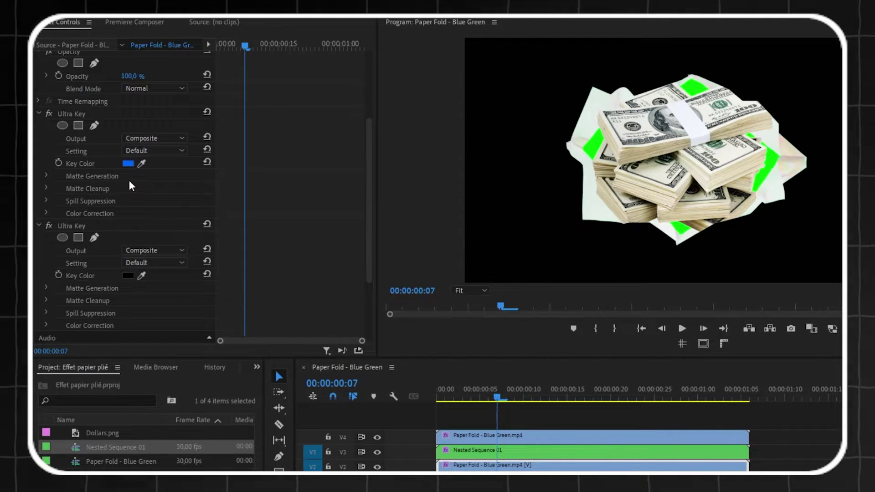
pyautogui.scroll(-4, 118, 191)
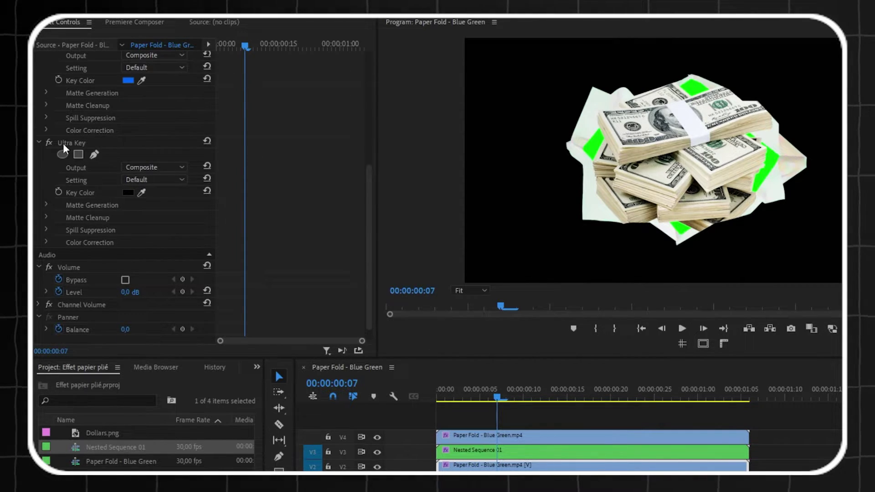
pyautogui.click(140, 194)
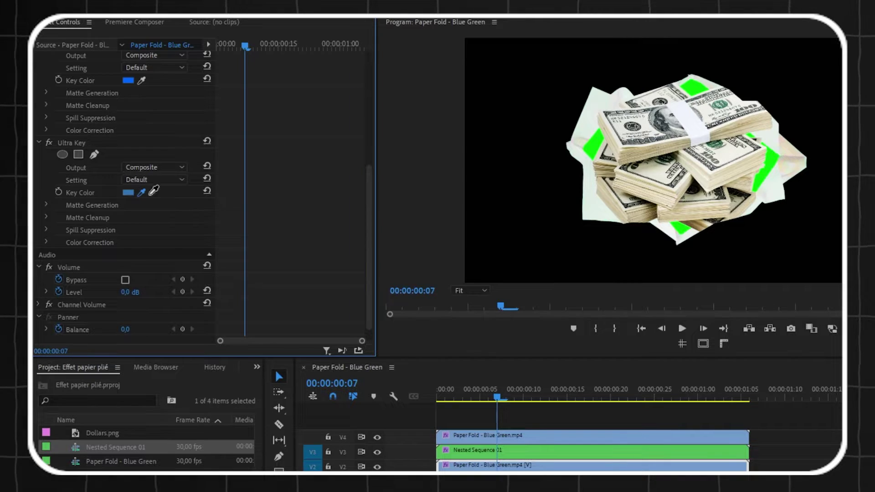
pyautogui.click(594, 145)
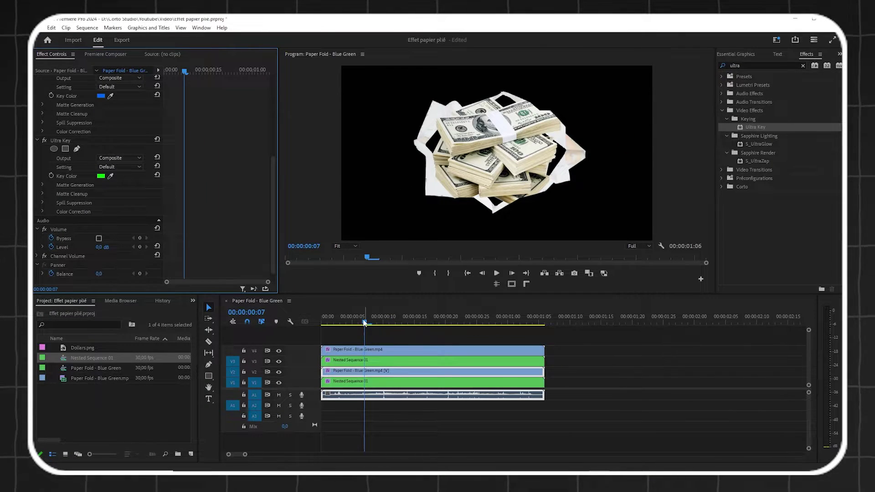
# - Apply the Track Matte Key effect to Nested Sequence 01 on V1, choose its matte track, and preview the paper folding
pyautogui.moveTo(364, 323); pyautogui.dragTo(346, 320)
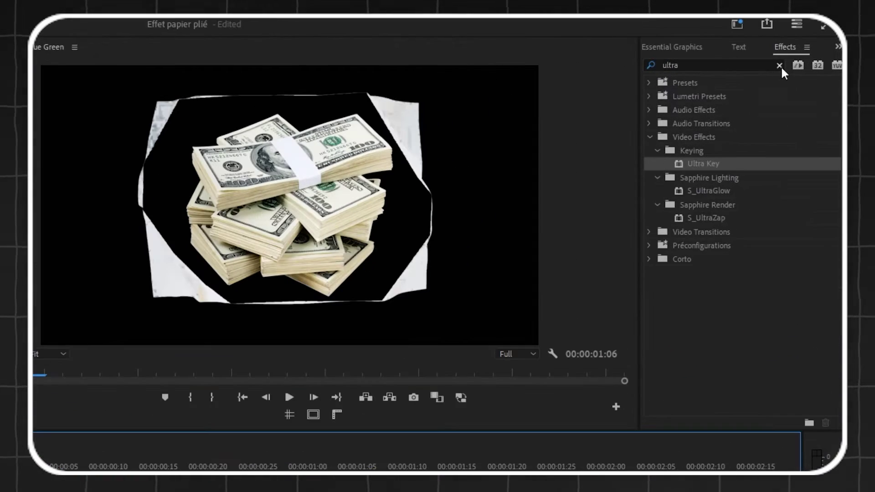
pyautogui.click(803, 65)
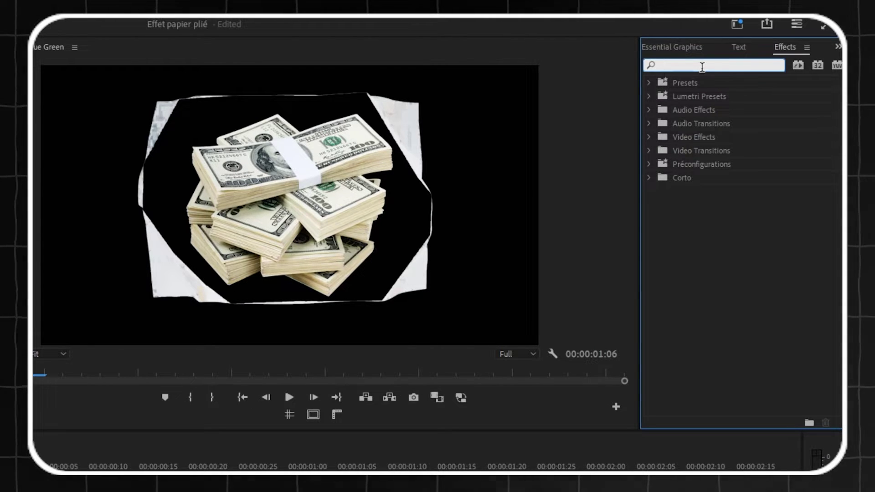
pyautogui.write('track')
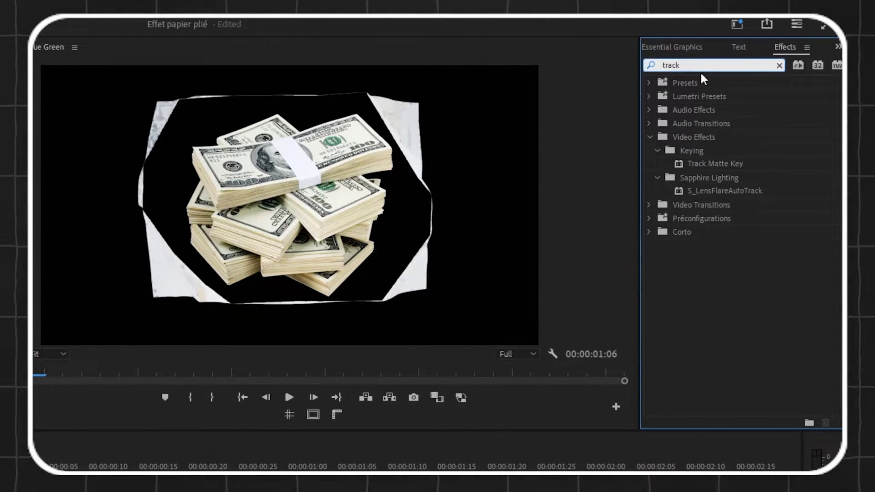
pyautogui.moveTo(718, 165); pyautogui.dragTo(573, 316)
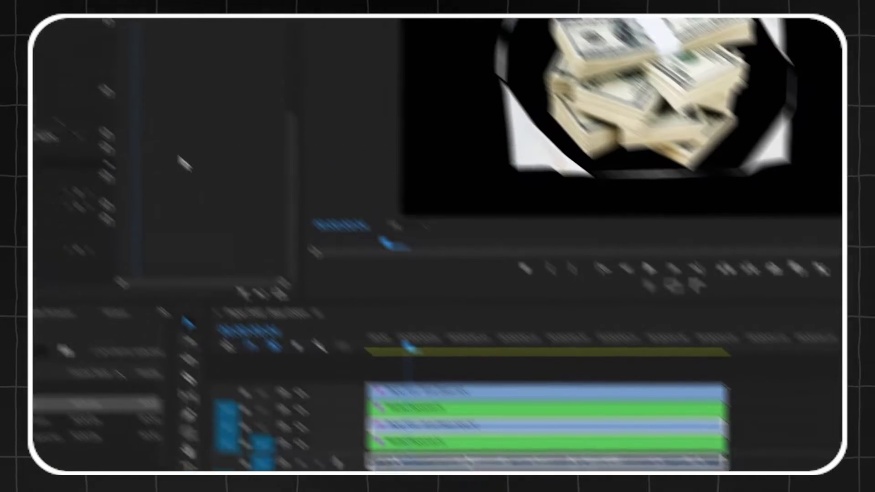
pyautogui.click(164, 225)
pyautogui.click(164, 270)
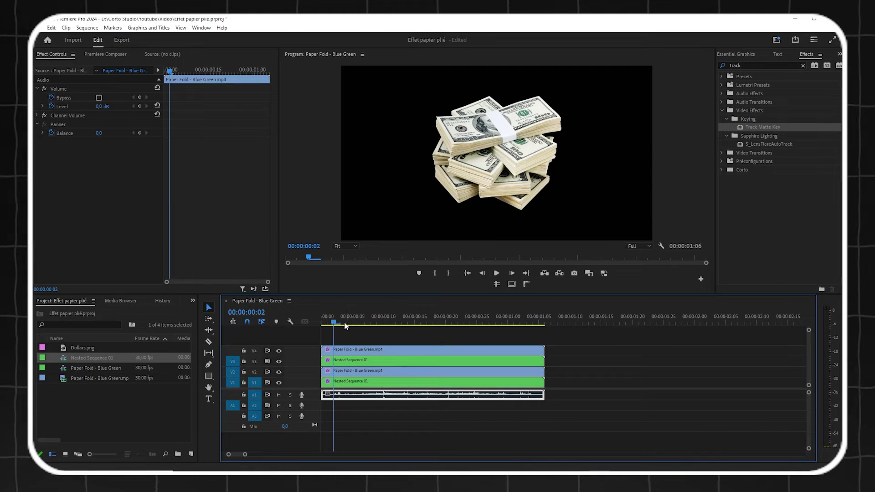
pyautogui.moveTo(346, 323); pyautogui.dragTo(530, 319)
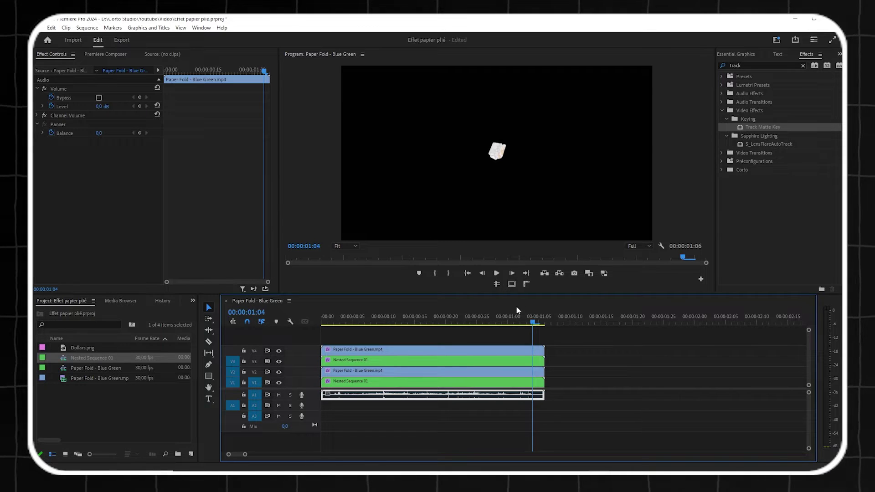
# - Nest all the timeline clips into one sequence with the default name, and place a second copy after a gap on V1
pyautogui.moveTo(564, 396); pyautogui.dragTo(486, 350)
pyautogui.rightClick(486, 350)
pyautogui.click(520, 223)
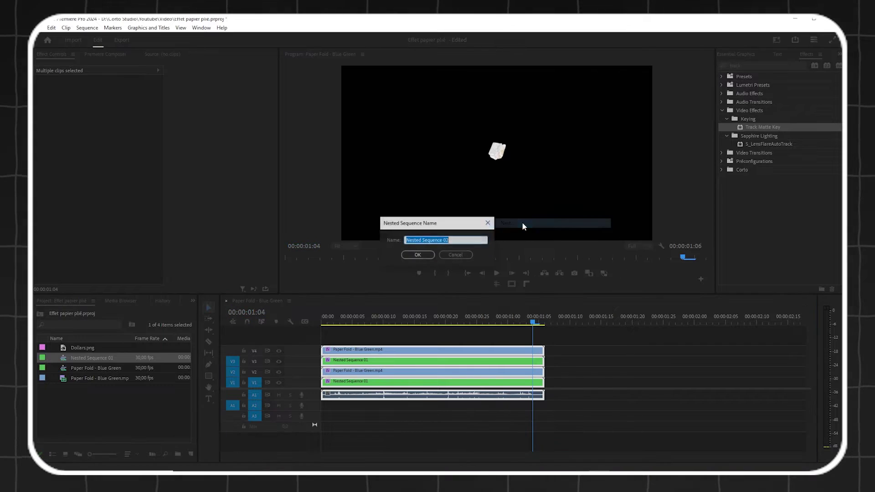
pyautogui.click(416, 254)
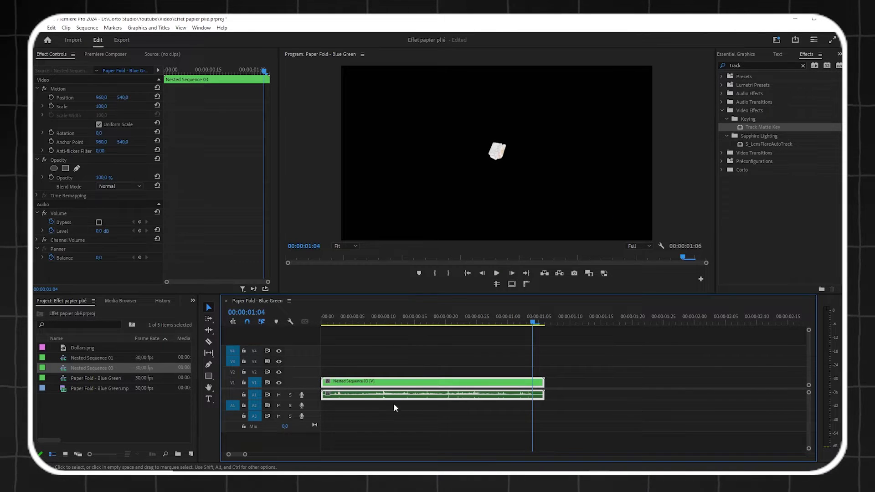
pyautogui.moveTo(350, 388); pyautogui.dragTo(674, 401)
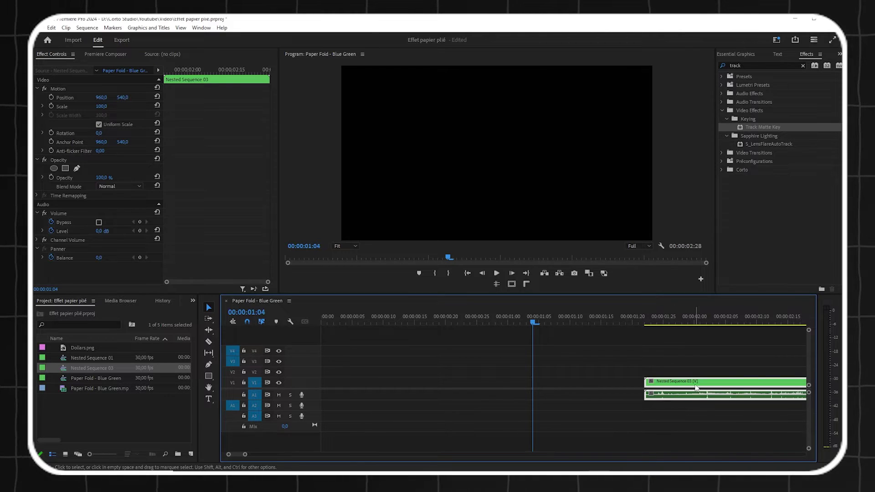
pyautogui.moveTo(727, 387); pyautogui.dragTo(412, 406)
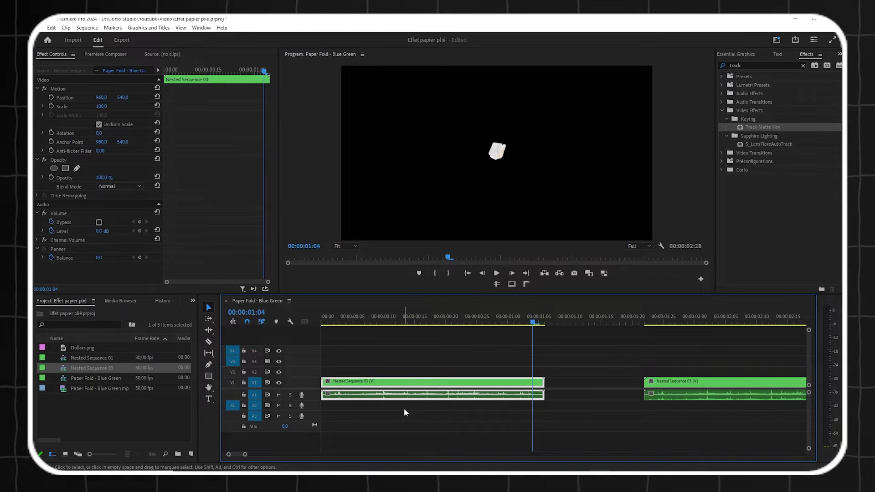
# - Reverse the speed of the first nested sequence copy at 100 % and check its start
pyautogui.click(404, 408)
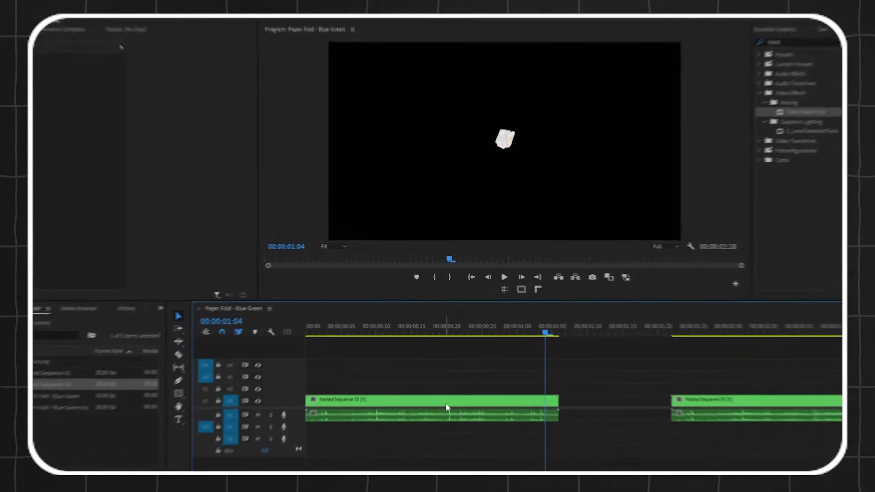
pyautogui.rightClick(446, 406)
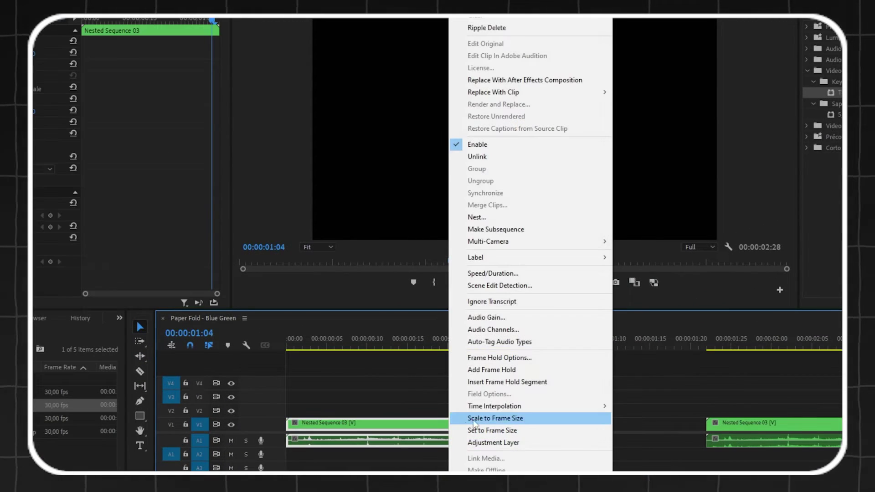
pyautogui.click(493, 274)
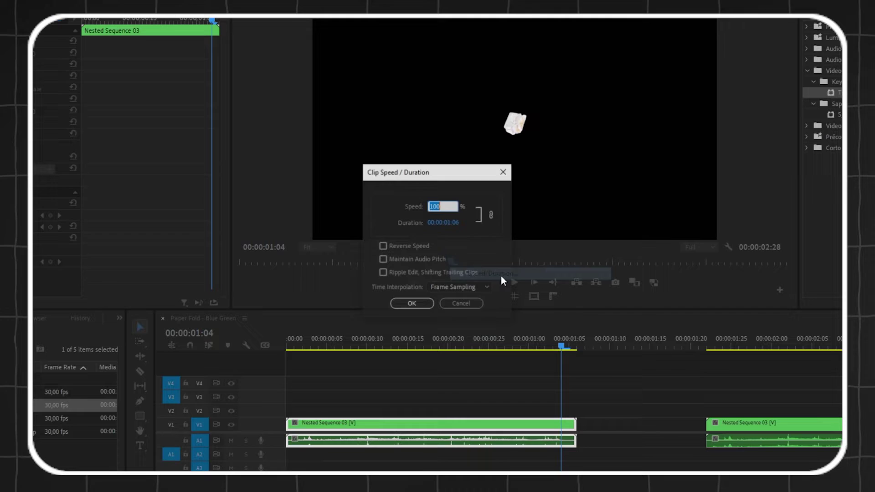
pyautogui.click(406, 246)
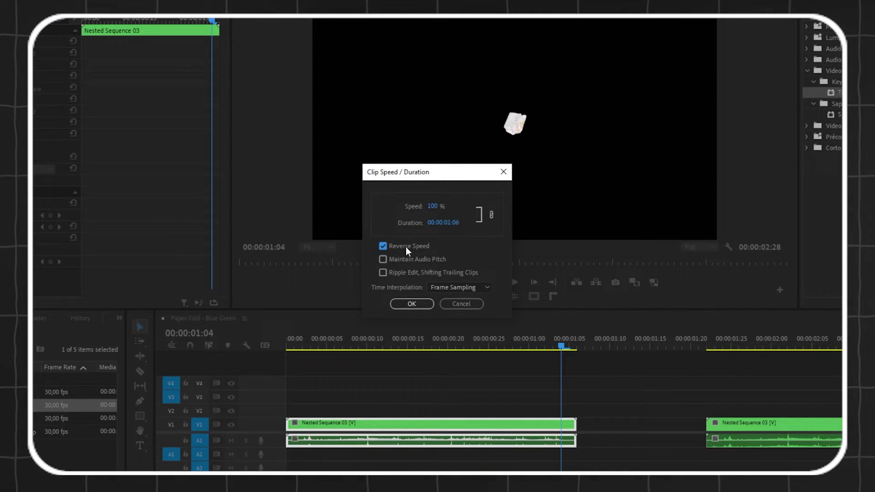
pyautogui.click(411, 303)
pyautogui.moveTo(455, 348); pyautogui.dragTo(286, 340)
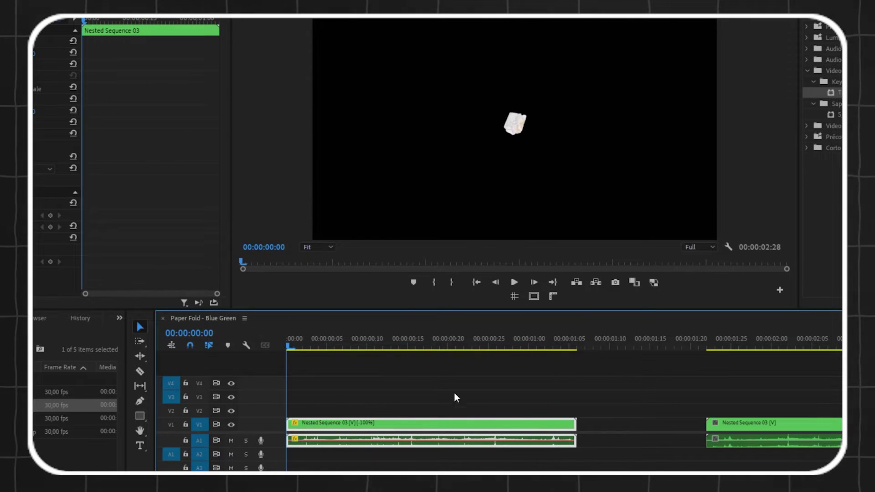
# - Close the gap between the two nested sequence copies and play back the unfold and fold animation
pyautogui.click(653, 432)
pyautogui.press('Delete')
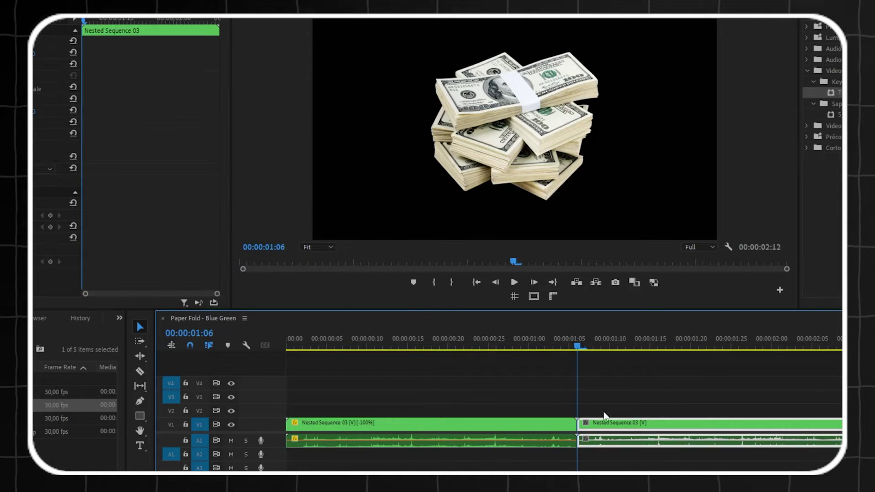
pyautogui.click(503, 340)
pyautogui.click(514, 282)
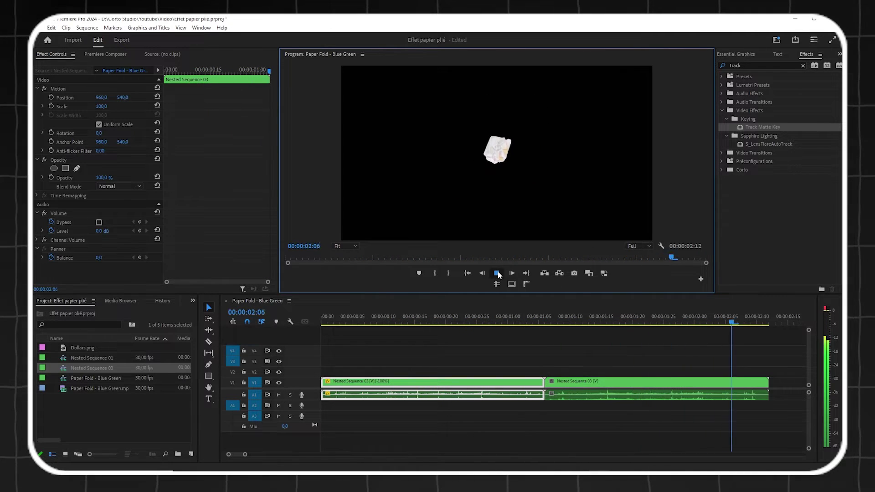
pyautogui.press('space')
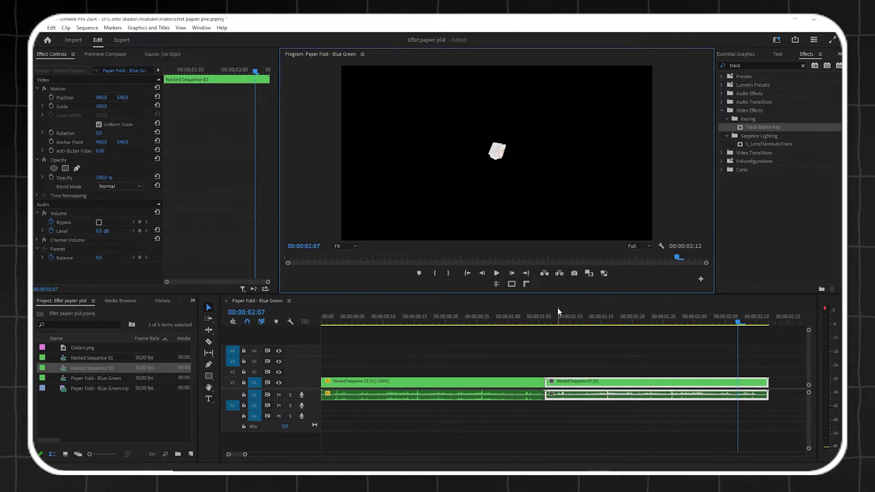
# - Move the second nested sequence copy about 27 frames later and split the reversed copy at 00:00:01:05
pyautogui.hscroll(3, 549, 351)
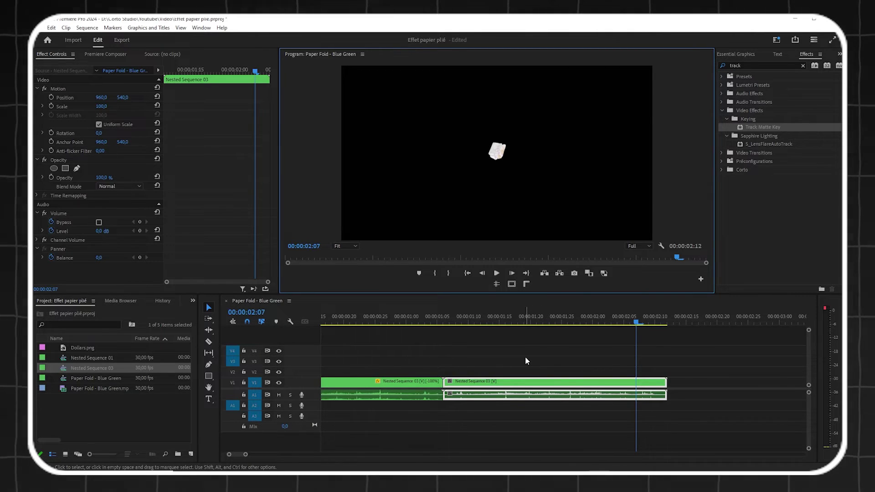
pyautogui.hscroll(2, 513, 375)
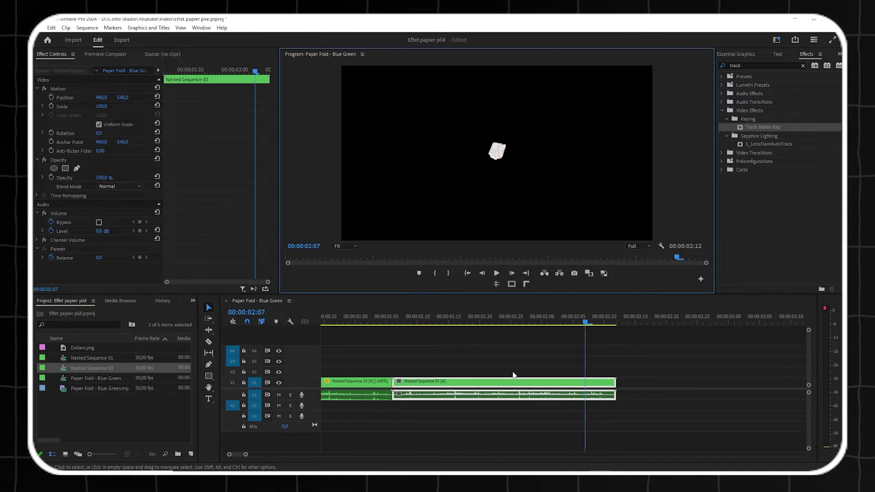
pyautogui.moveTo(414, 386); pyautogui.dragTo(582, 387)
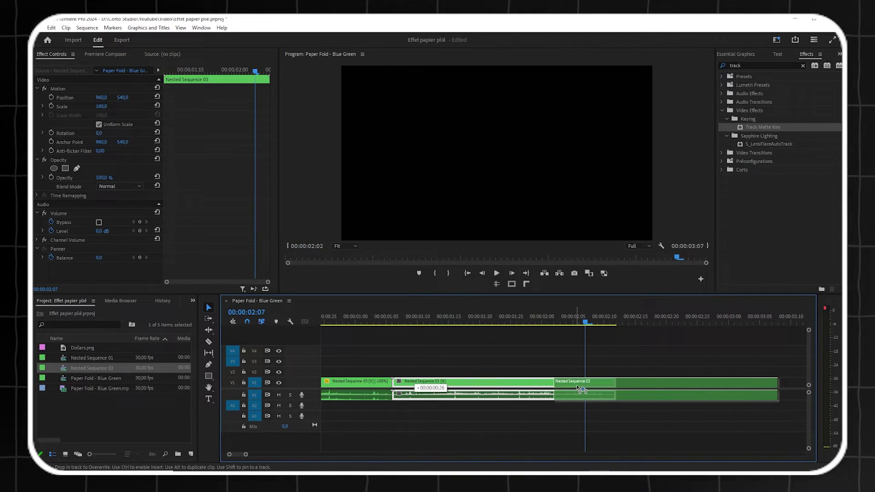
pyautogui.click(387, 324)
pyautogui.press('=')
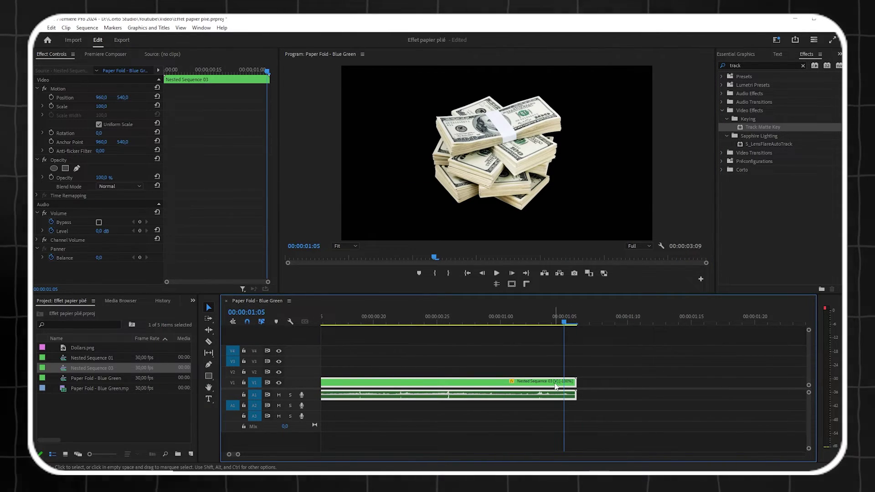
pyautogui.hotkey('ctrl', 'k')
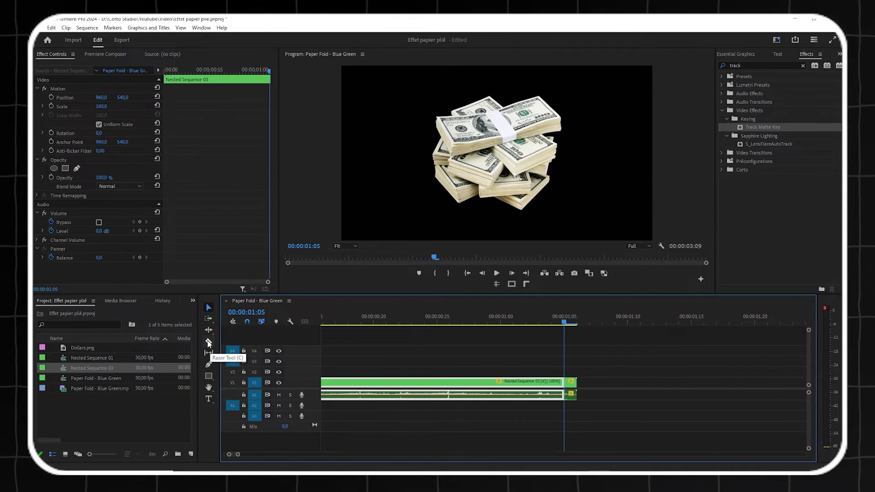
# - Unlink the audio from the video of the short piece at the end of the reversed clip
pyautogui.click(571, 391)
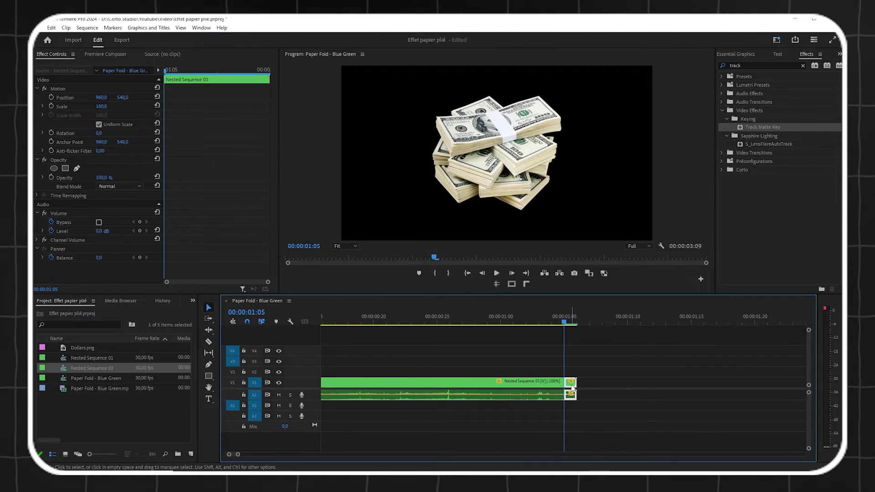
pyautogui.rightClick(572, 387)
pyautogui.click(600, 178)
# - Add a frame hold to the short video piece and extend its end to about 00:00:01:28
pyautogui.hscroll(3, 478, 389)
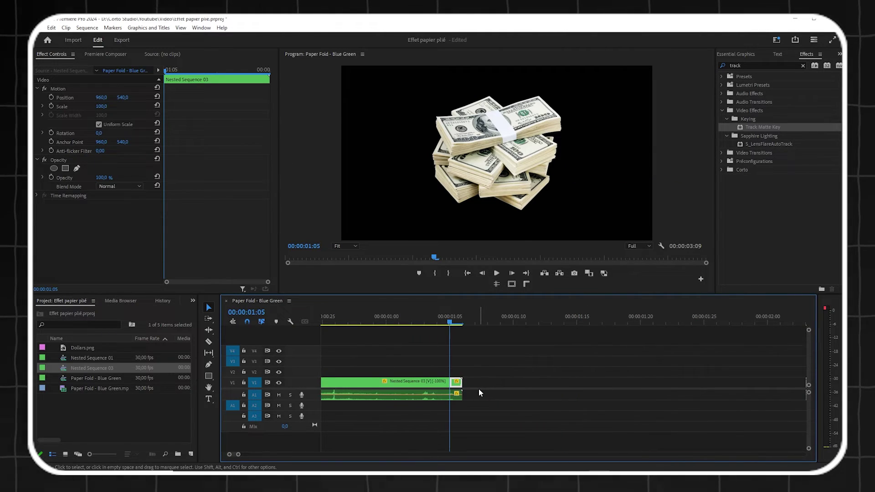
pyautogui.rightClick(456, 383)
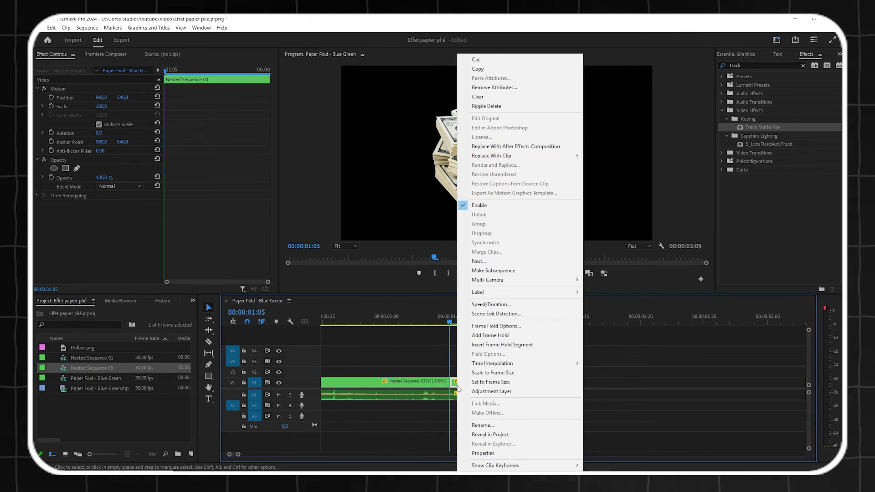
pyautogui.click(497, 336)
pyautogui.hscroll(1, 441, 382)
pyautogui.moveTo(440, 382); pyautogui.dragTo(724, 373)
pyautogui.hscroll(2, 636, 392)
pyautogui.scroll(-1, 592, 396)
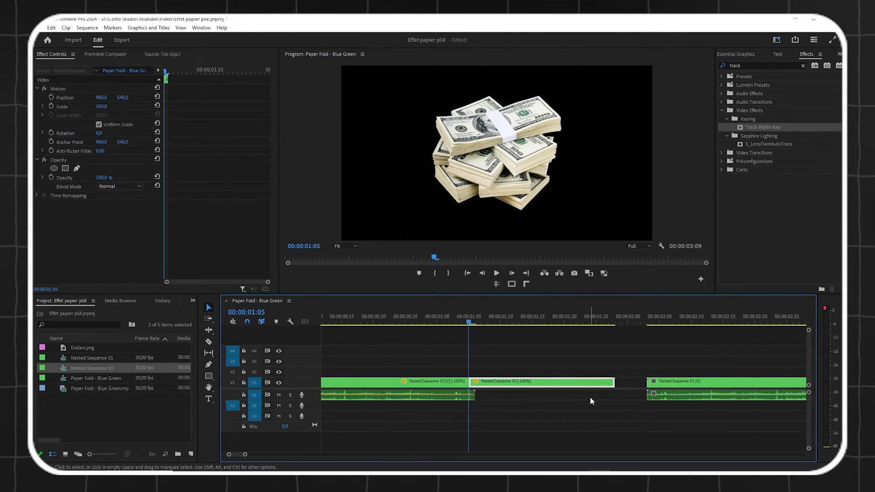
# - Close the gap between the frame hold and the second nested sequence copy
pyautogui.press('Down')
pyautogui.hscroll(2, 590, 392)
pyautogui.click(589, 386)
pyautogui.press('Delete')
pyautogui.scroll(-2, 592, 412)
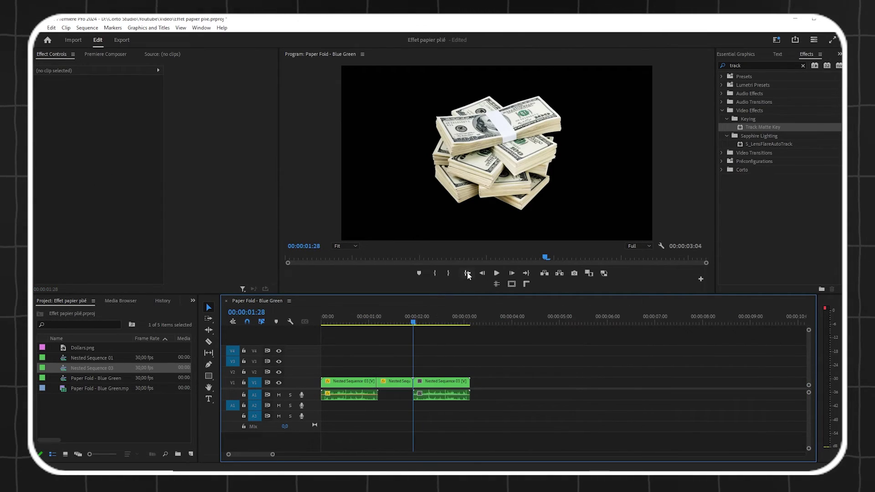
# - Play back the full unfold, hold and fold animation from the start and return to the held frame at 00:00:01:20
pyautogui.click(468, 274)
pyautogui.click(499, 273)
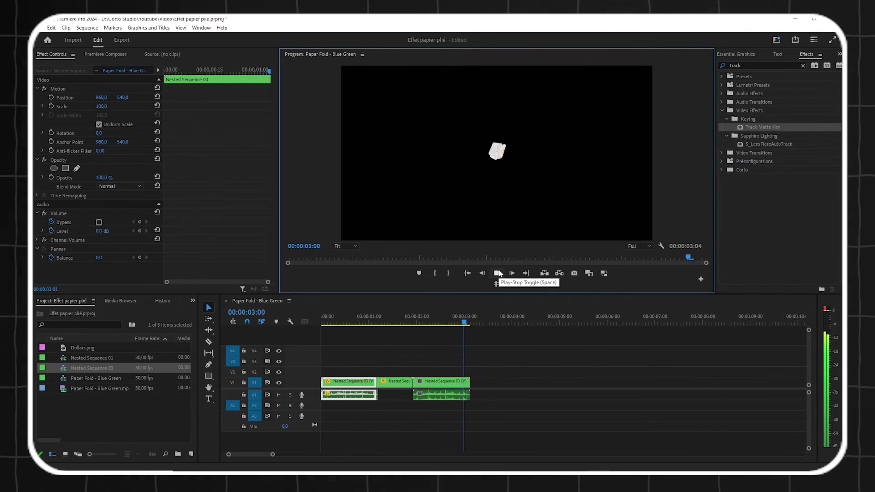
pyautogui.click(499, 274)
pyautogui.click(401, 315)
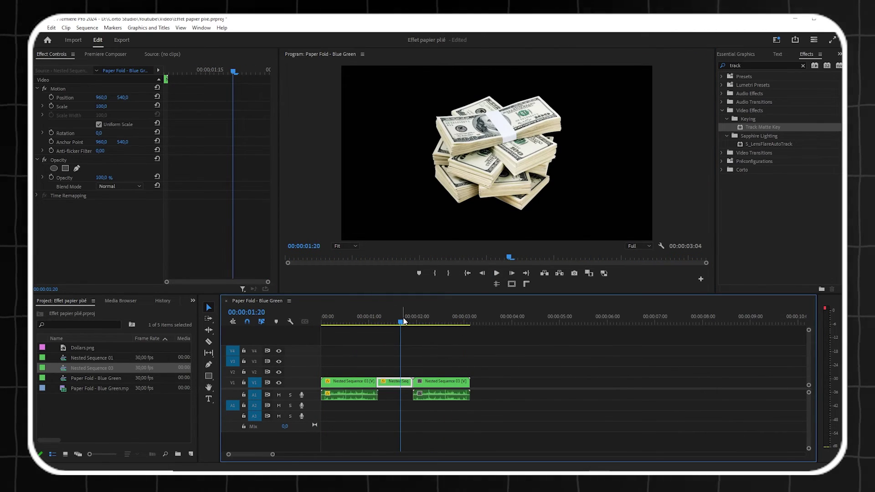